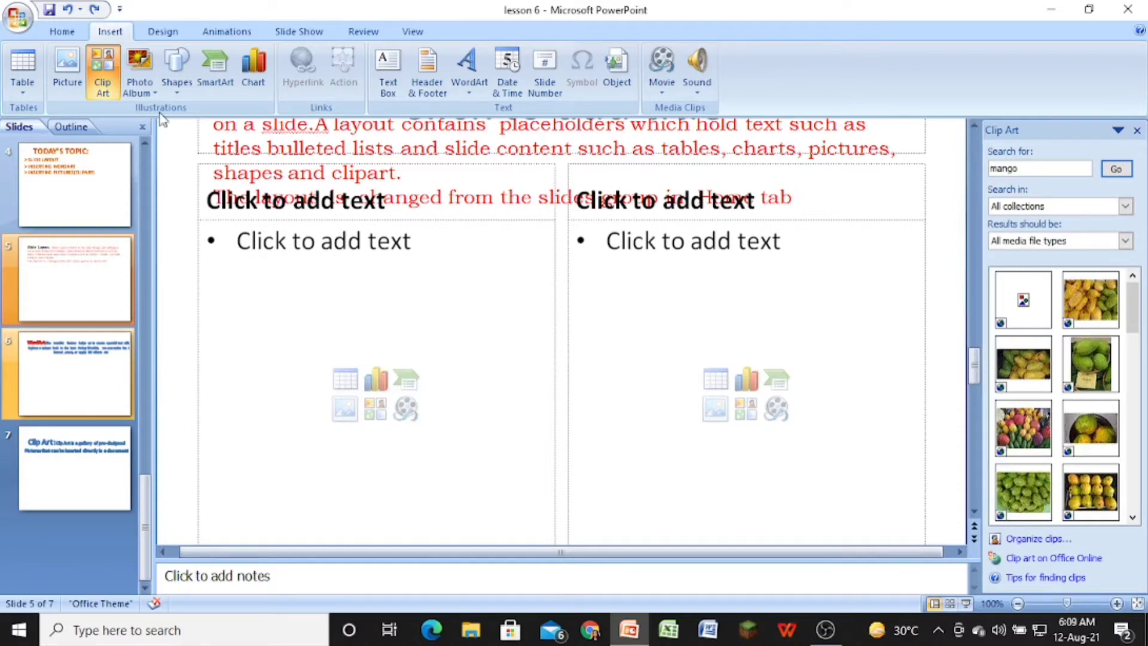
Return to the Home ribbon while slide 5 stays open.
click(53, 31)
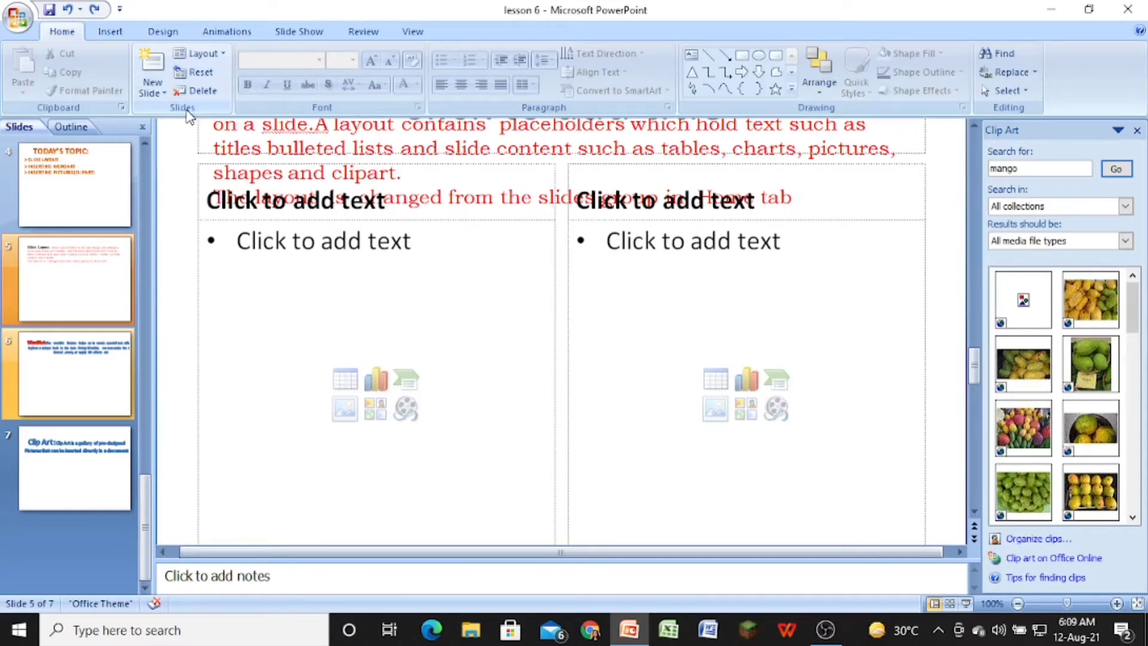
Give slide 5 the Blank layout, then open slide 7.
click(225, 55)
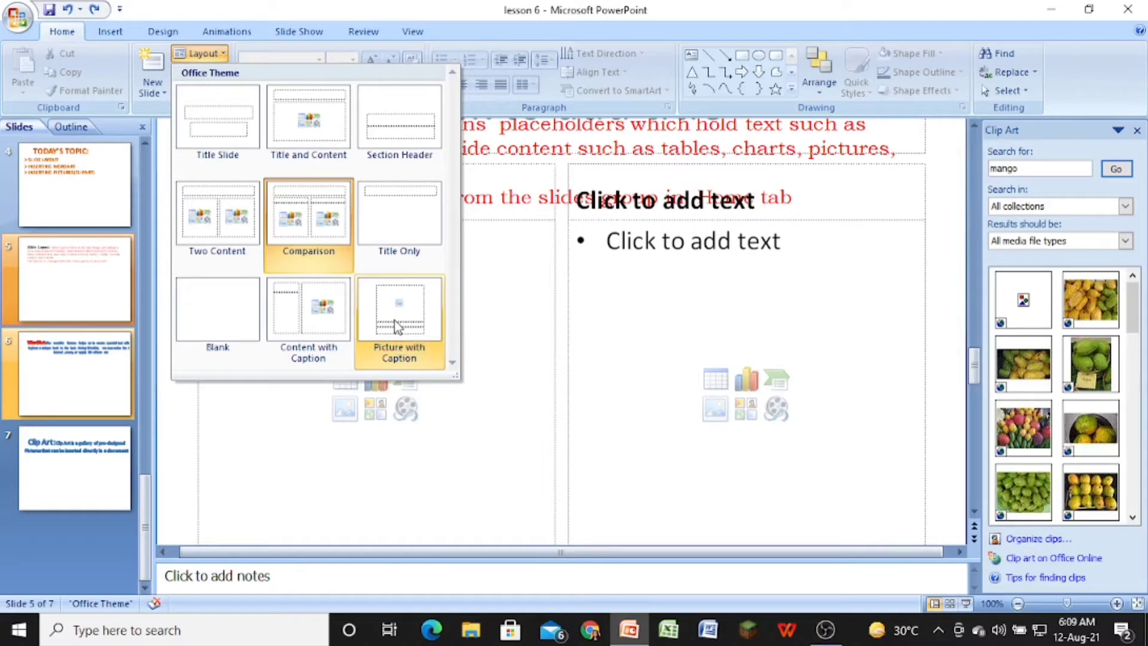
click(248, 314)
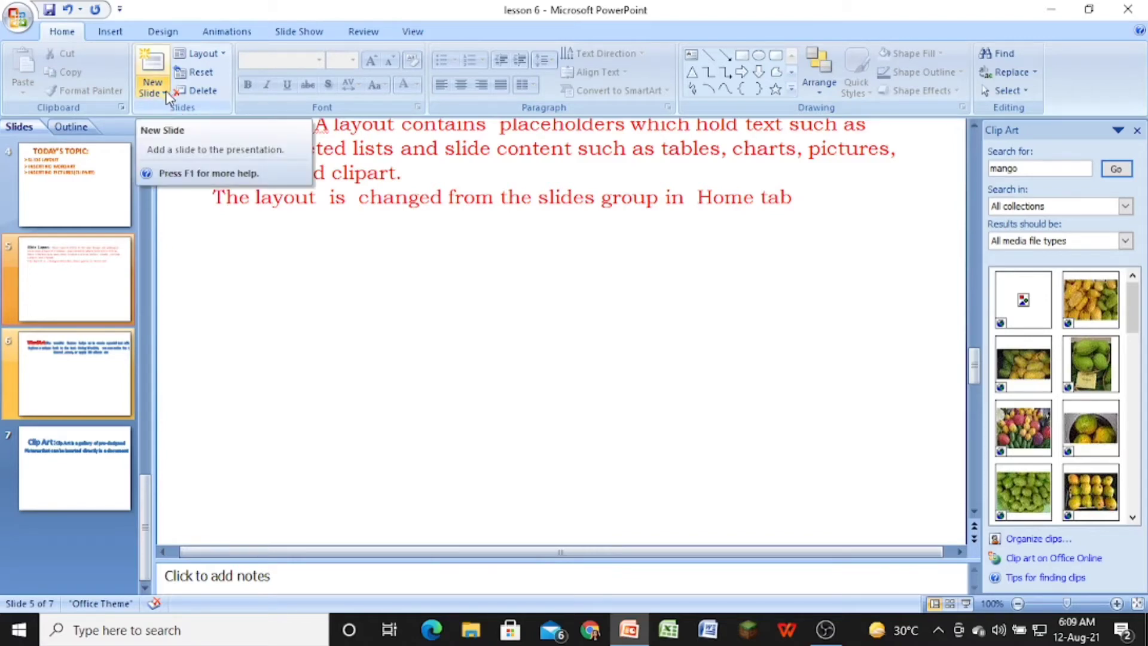
click(60, 508)
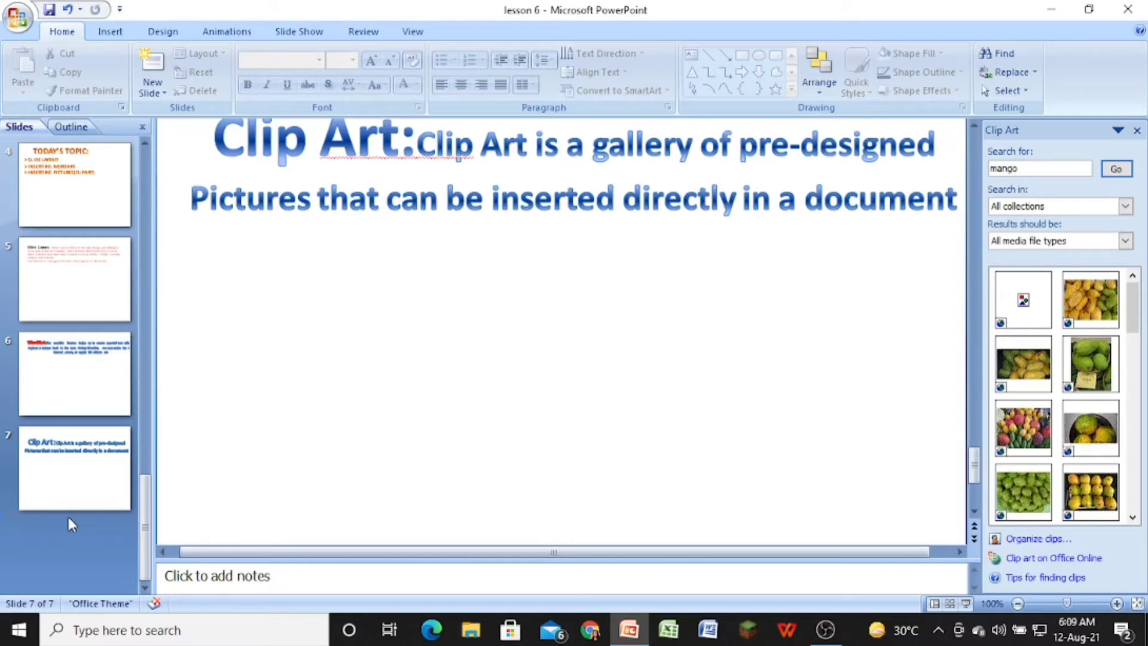
Add blank slide 8, change it to Two Content then Title and Content, and open slide 6.
click(165, 93)
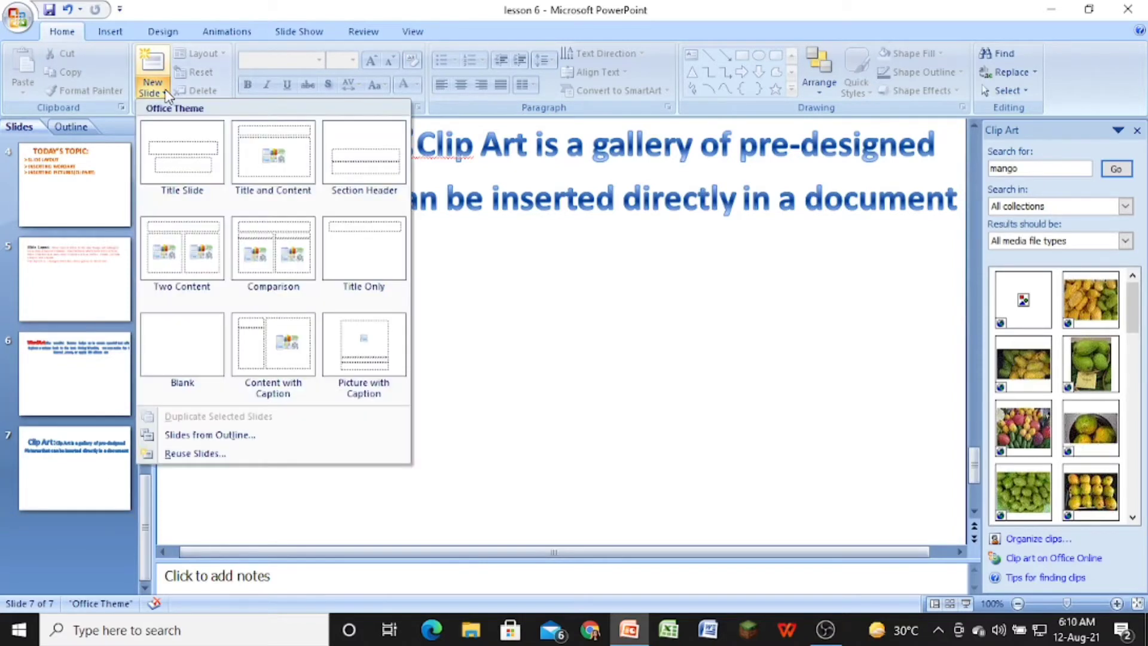
click(187, 337)
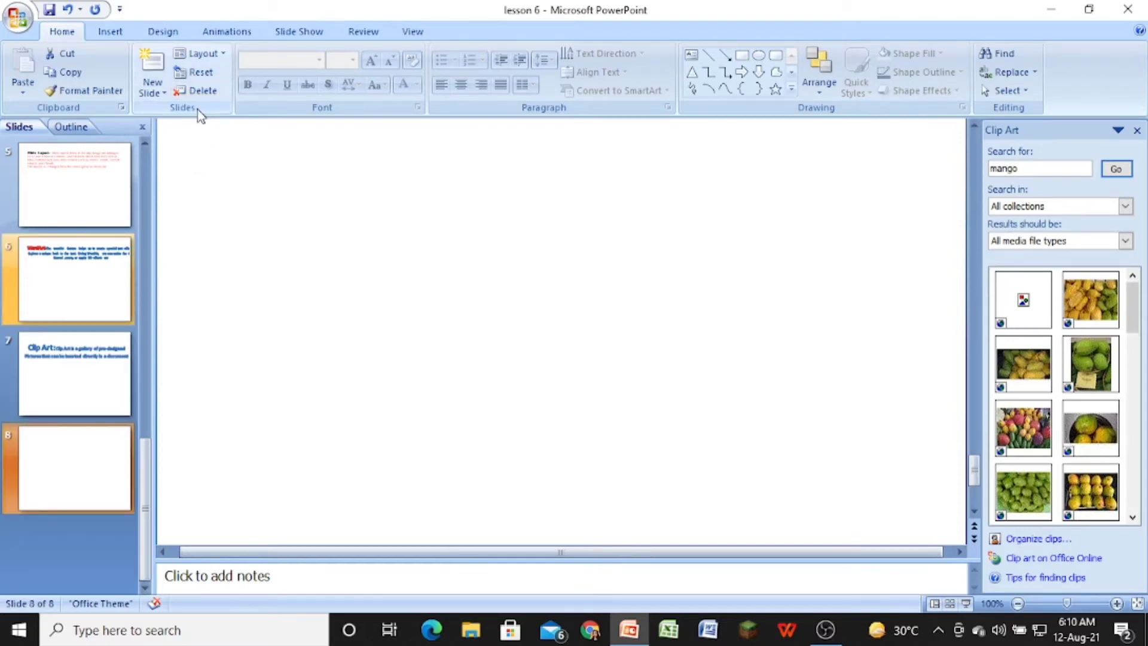
click(221, 54)
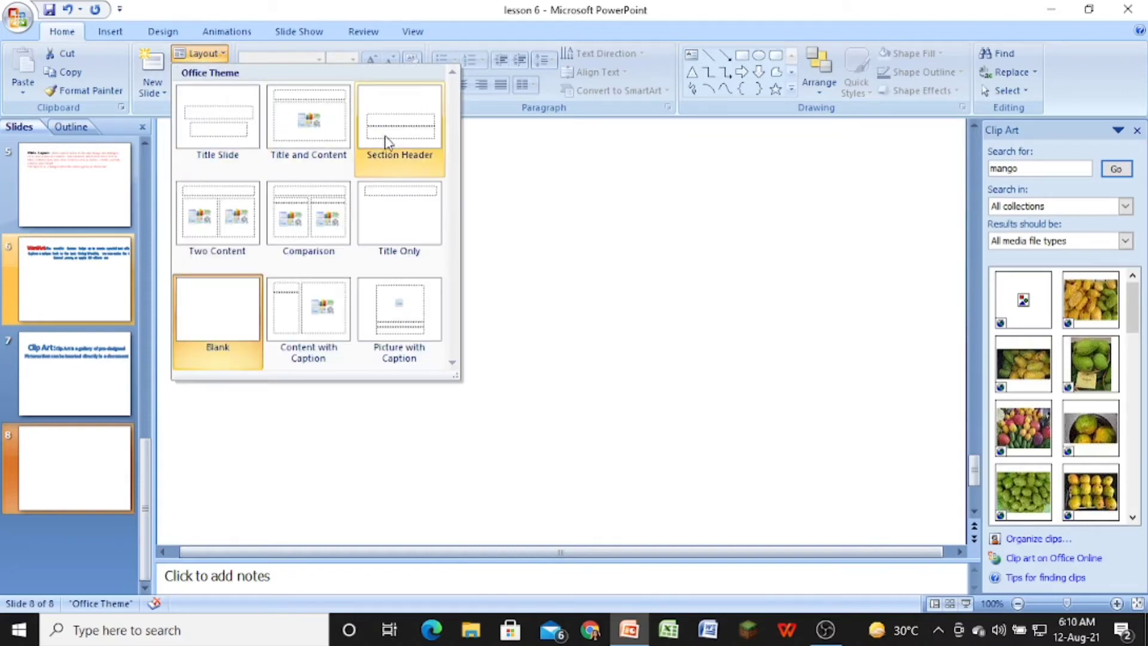
click(225, 232)
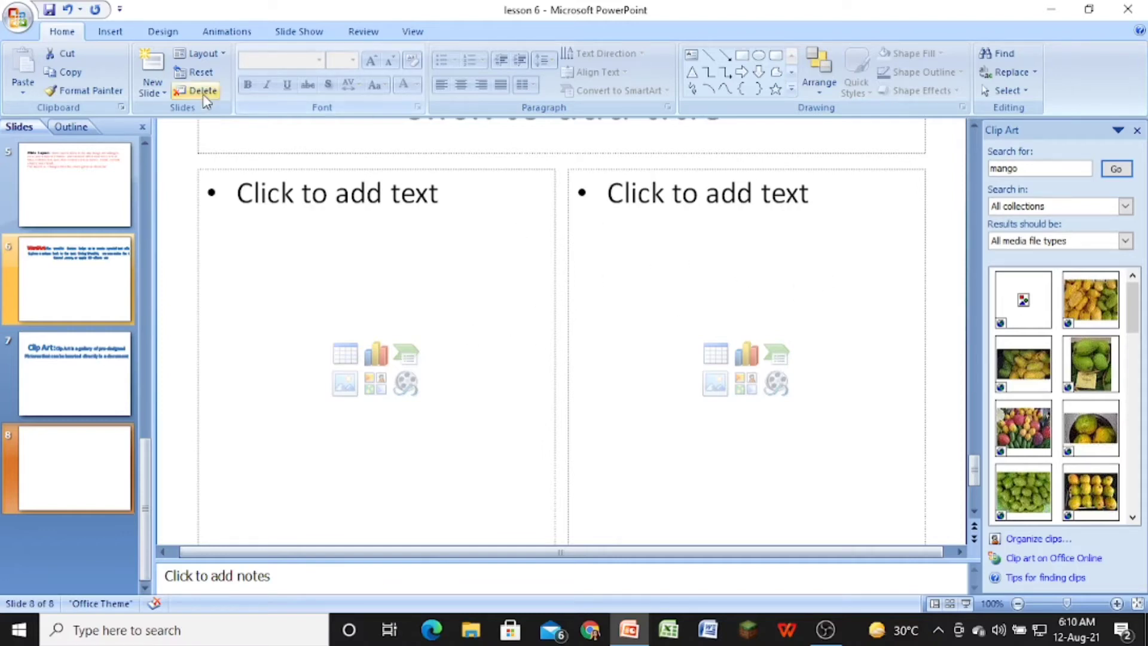
click(225, 53)
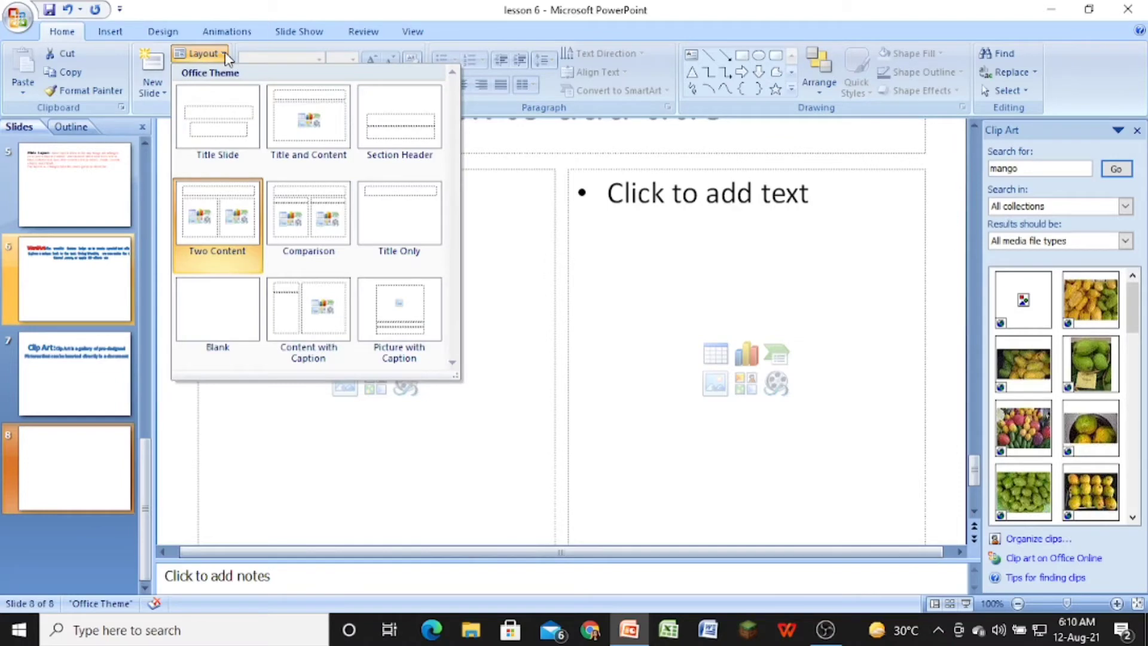
click(339, 136)
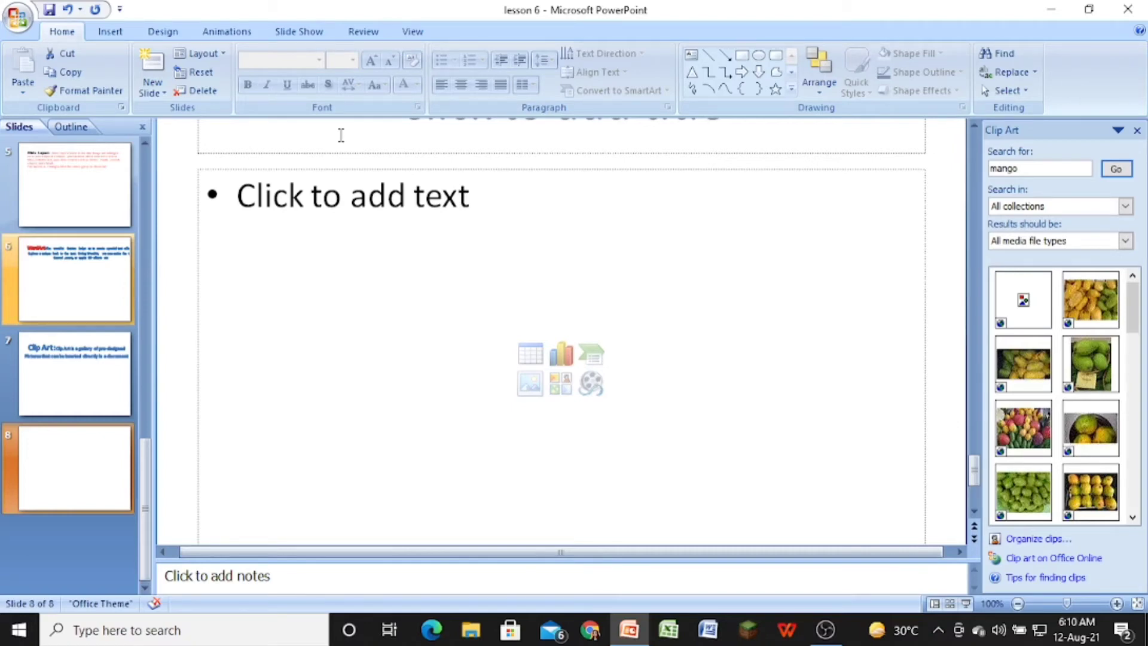
click(76, 278)
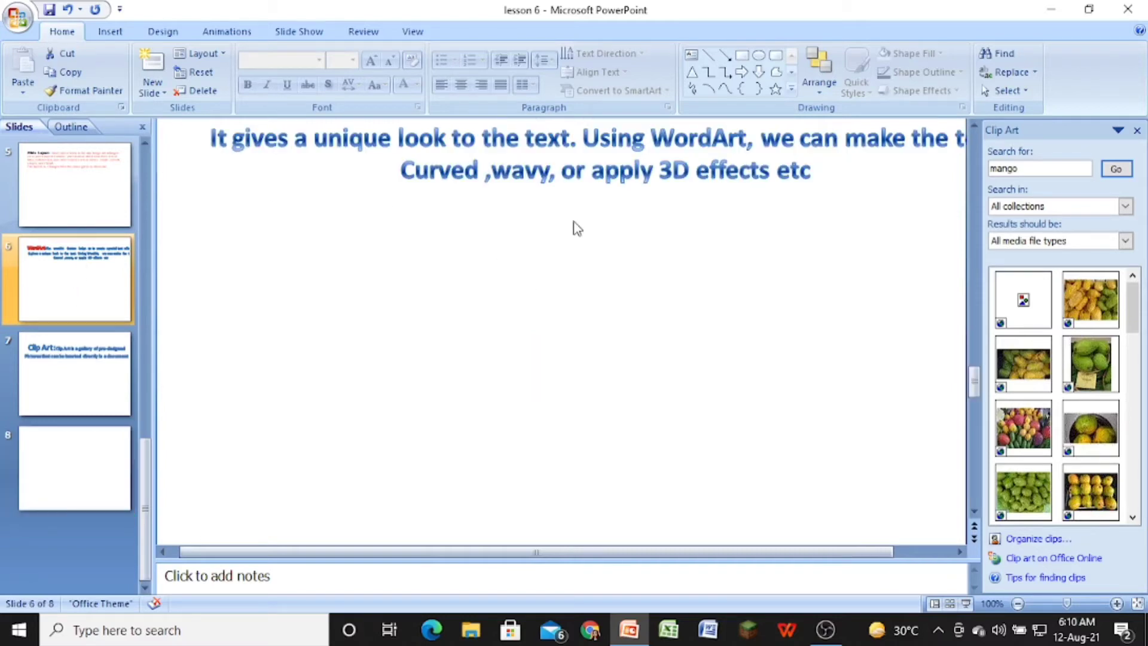
Go back to slide 6 and bring up the Insert ribbon.
scroll(575, 227, up, 2)
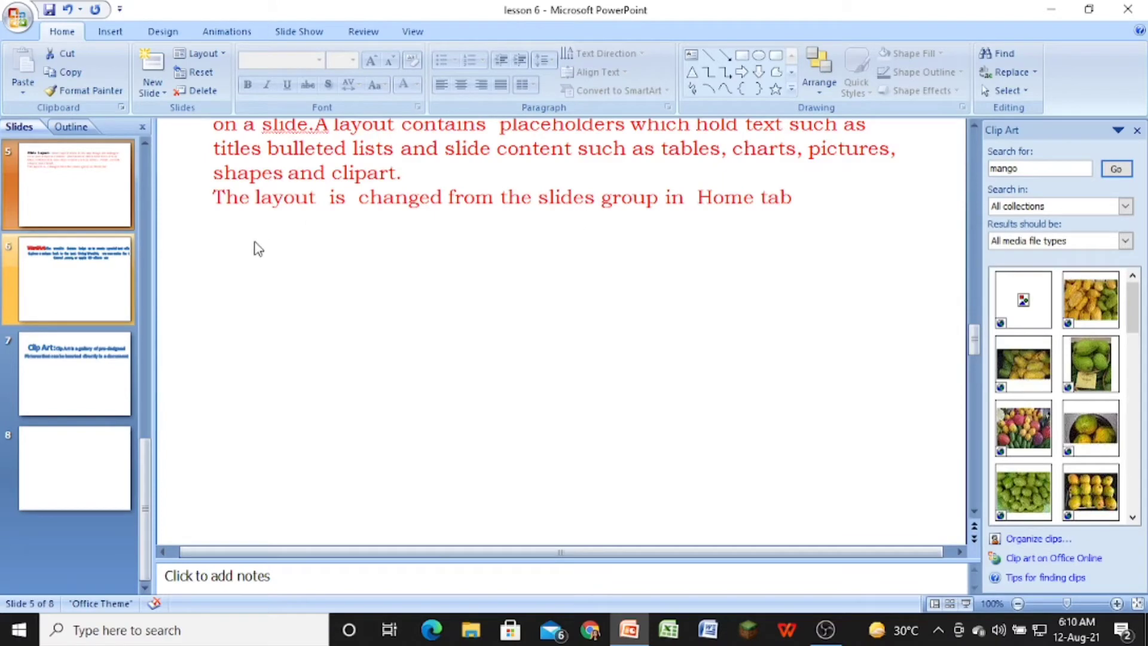
click(81, 274)
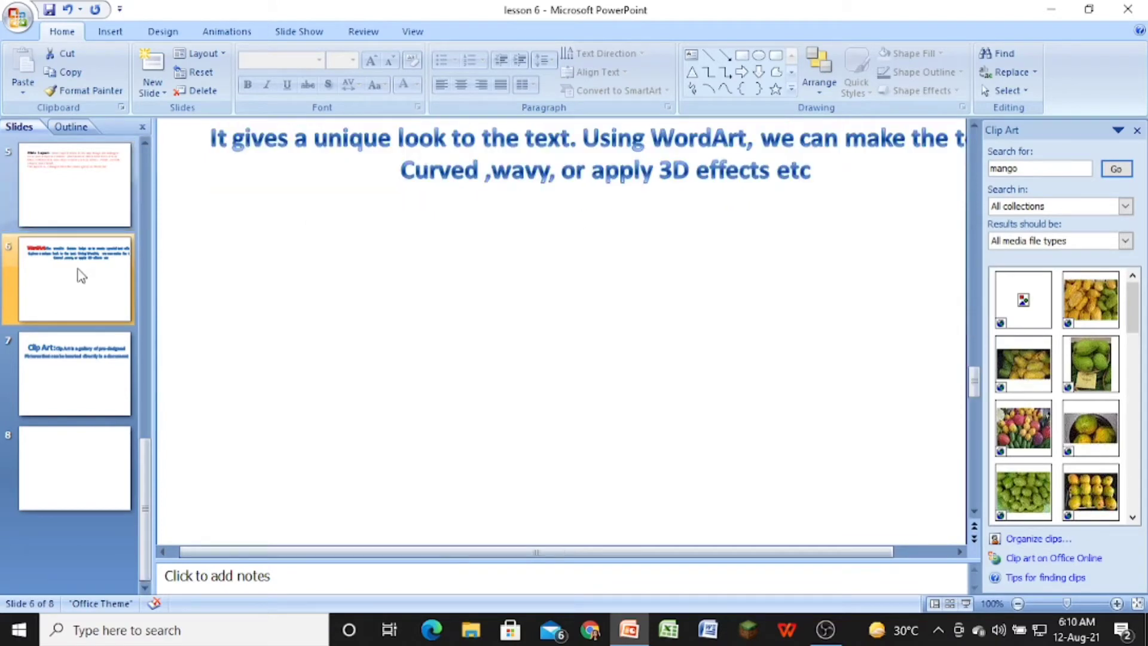
scroll(81, 275, up, 2)
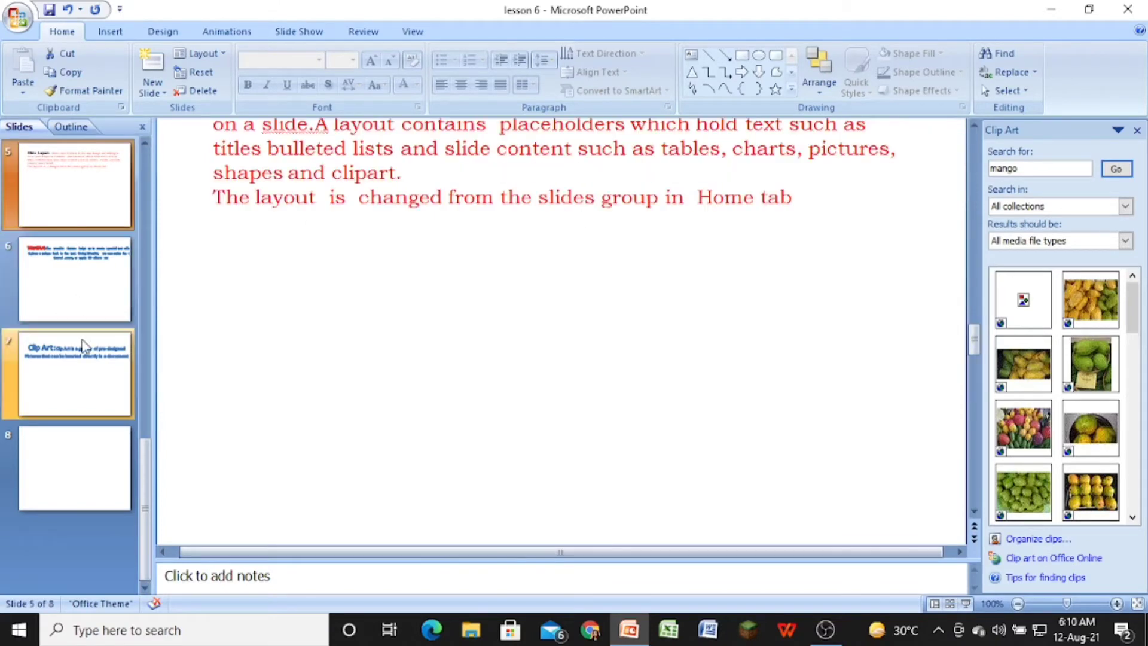
click(117, 269)
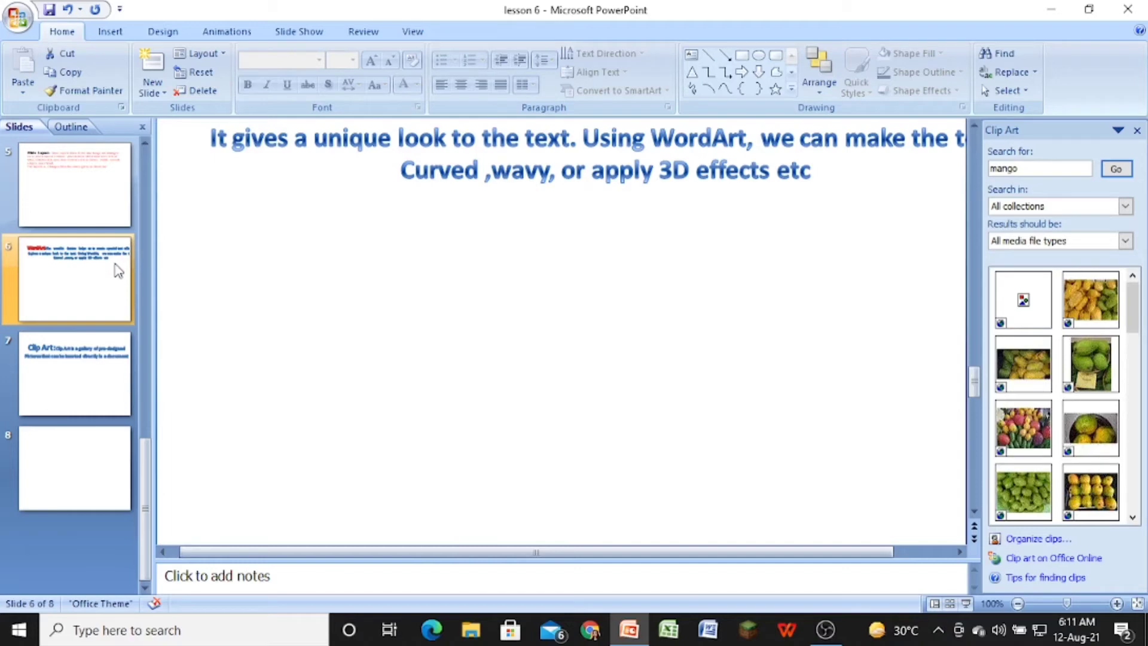
click(109, 33)
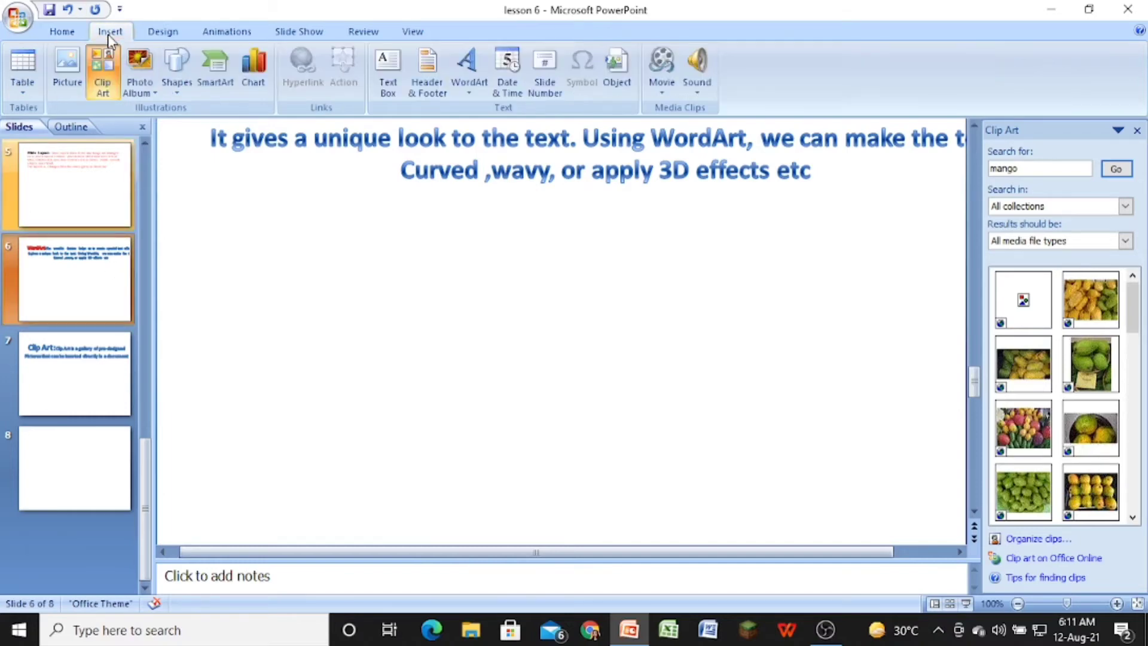
Insert orange-style WordArt, replace its placeholder text with 'happy', and select the word.
click(461, 93)
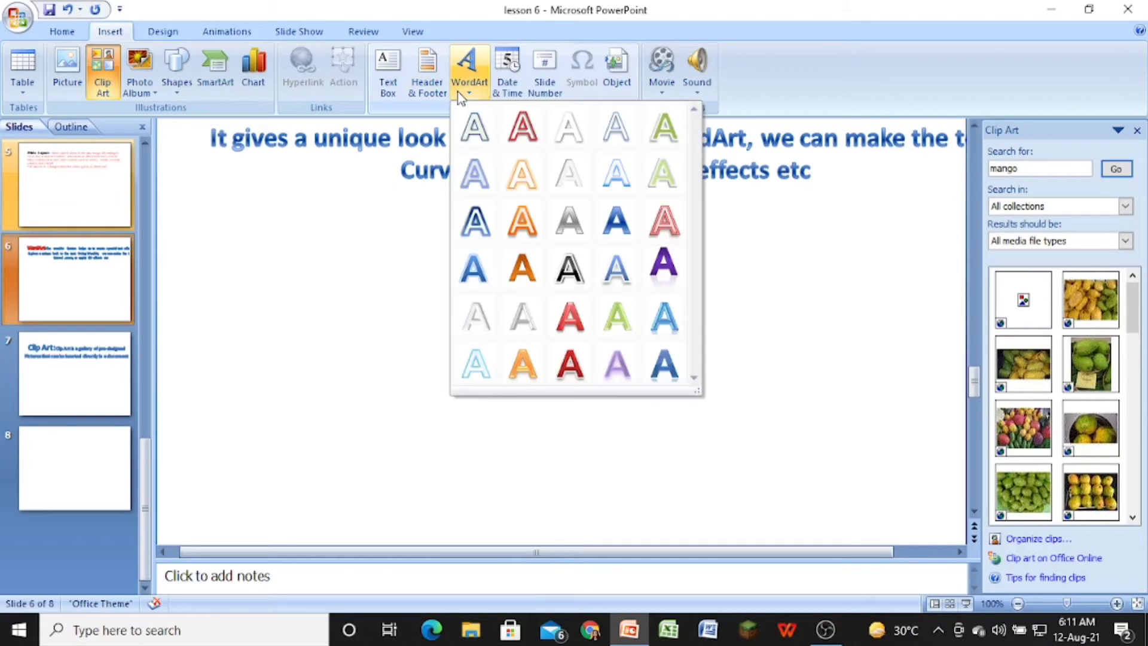
click(526, 278)
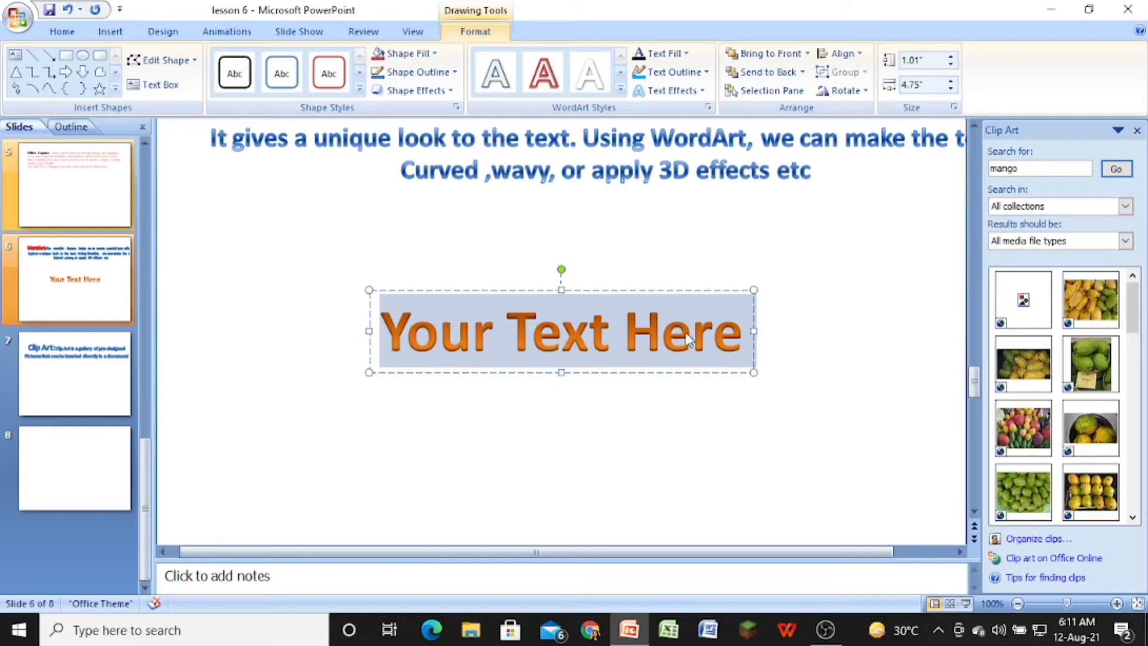
click(746, 339)
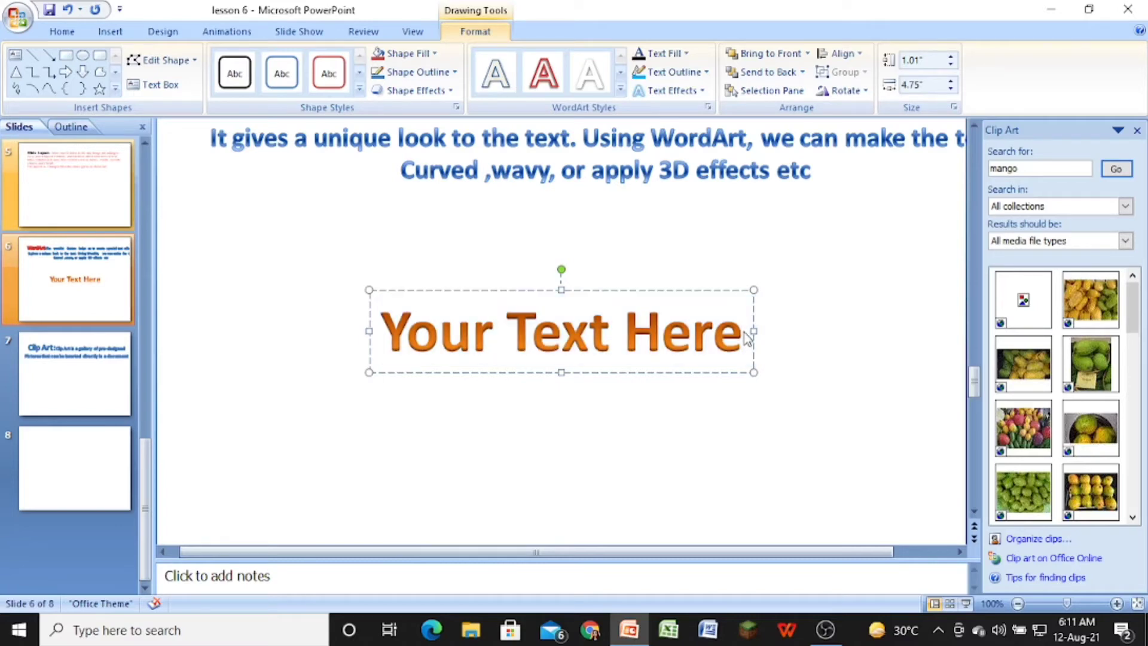
key(BackSpace)
key(BackSpace)
key(BackSpace)
key(BackSpace)
key(BackSpace)
key(BackSpace)
key(BackSpace)
key(BackSpace)
key(BackSpace)
key(BackSpace)
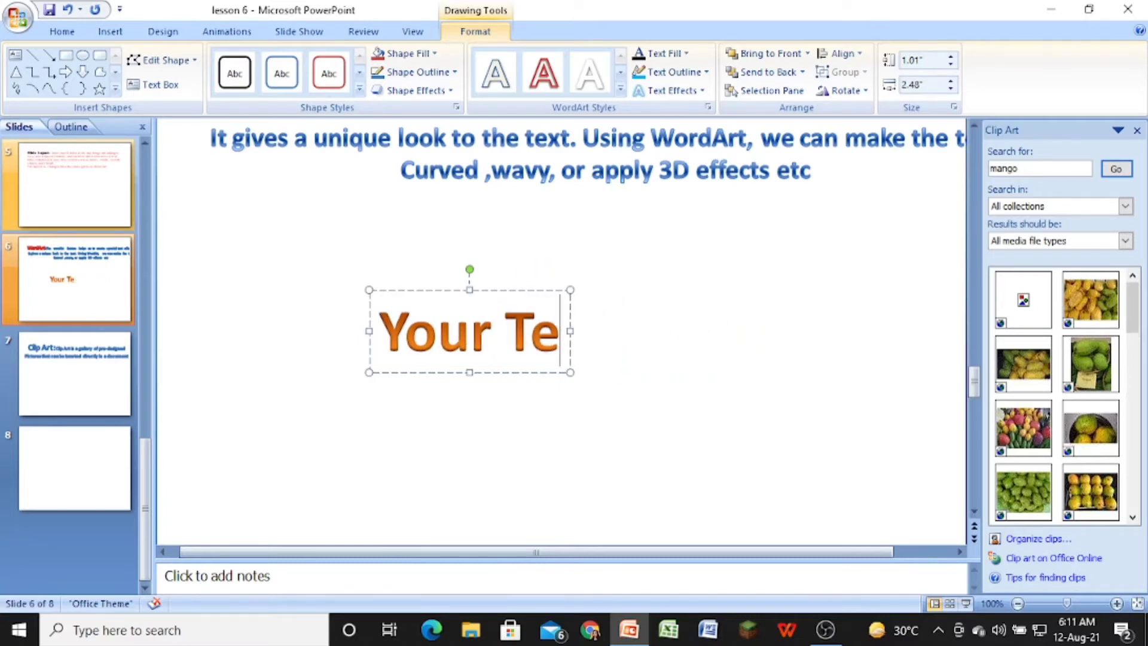
key(BackSpace)
key(BackSpace)
key(BackSpace)
key(BackSpace)
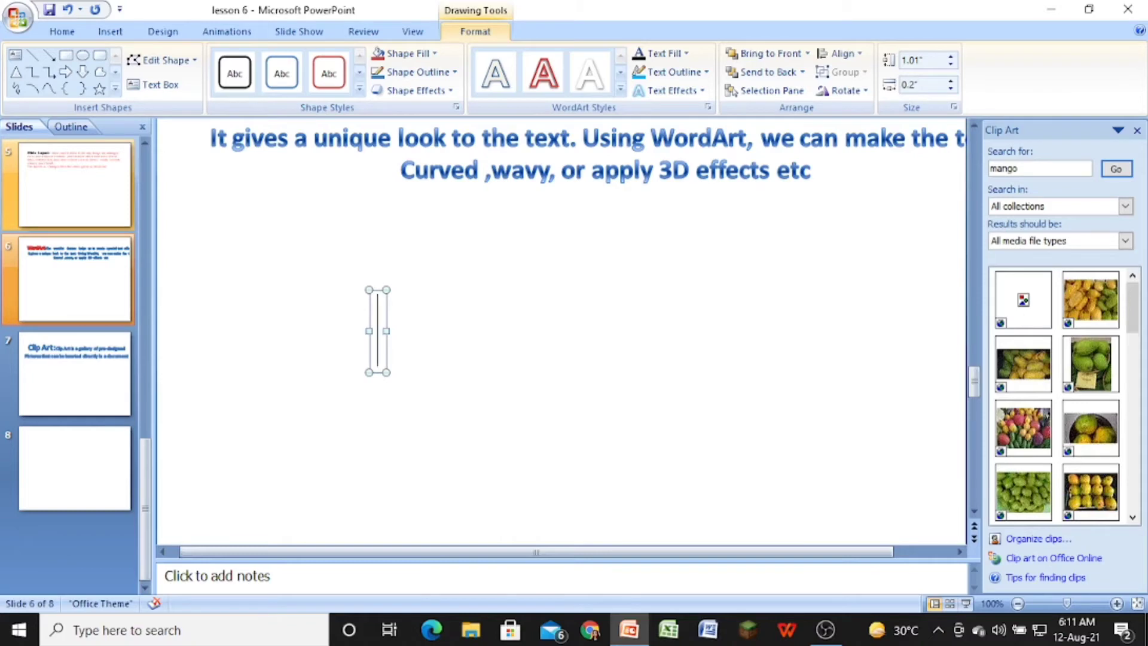
text(h)
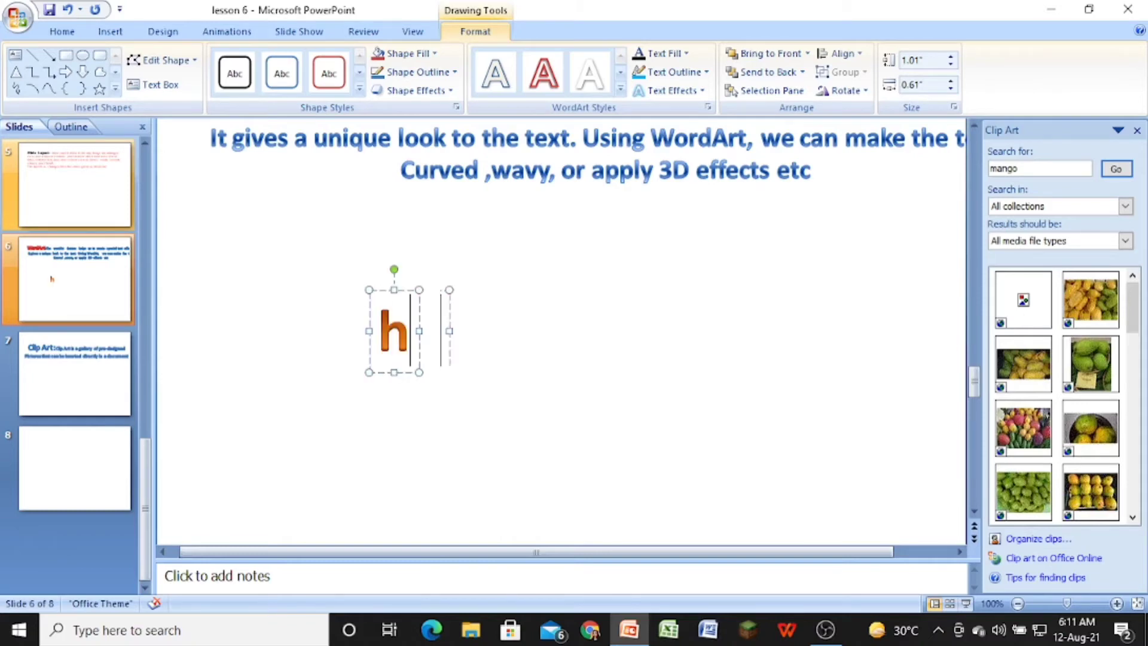
text(appy)
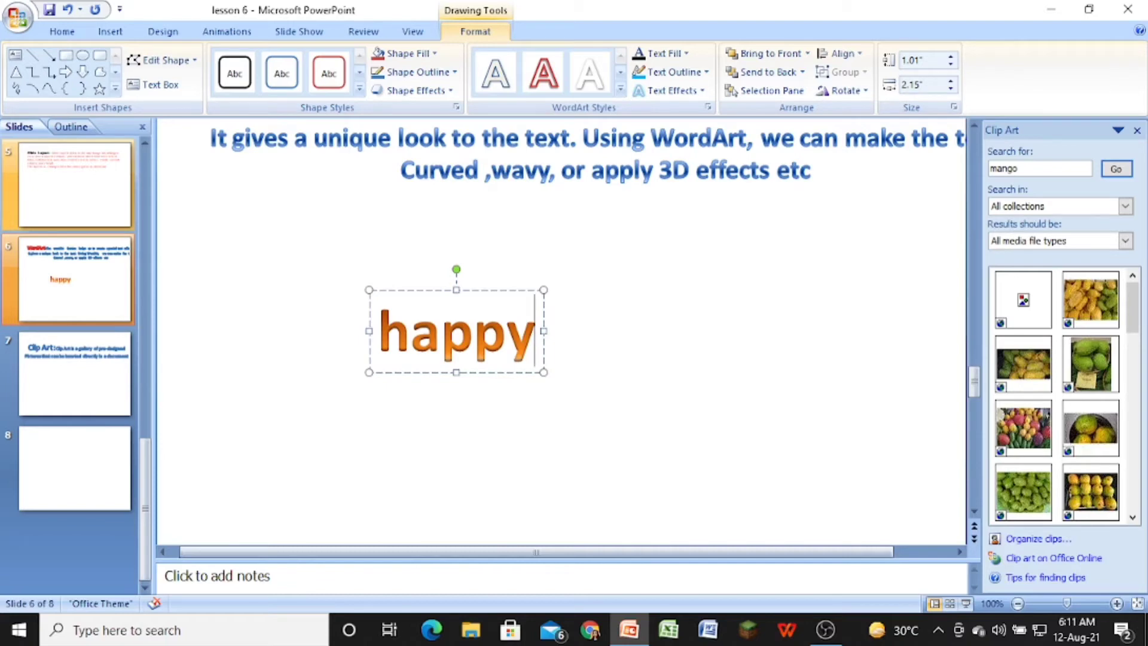
key(shift+Left)
key(shift+Left)
key(shift+Left)
key(shift+Left)
key(shift+Left)
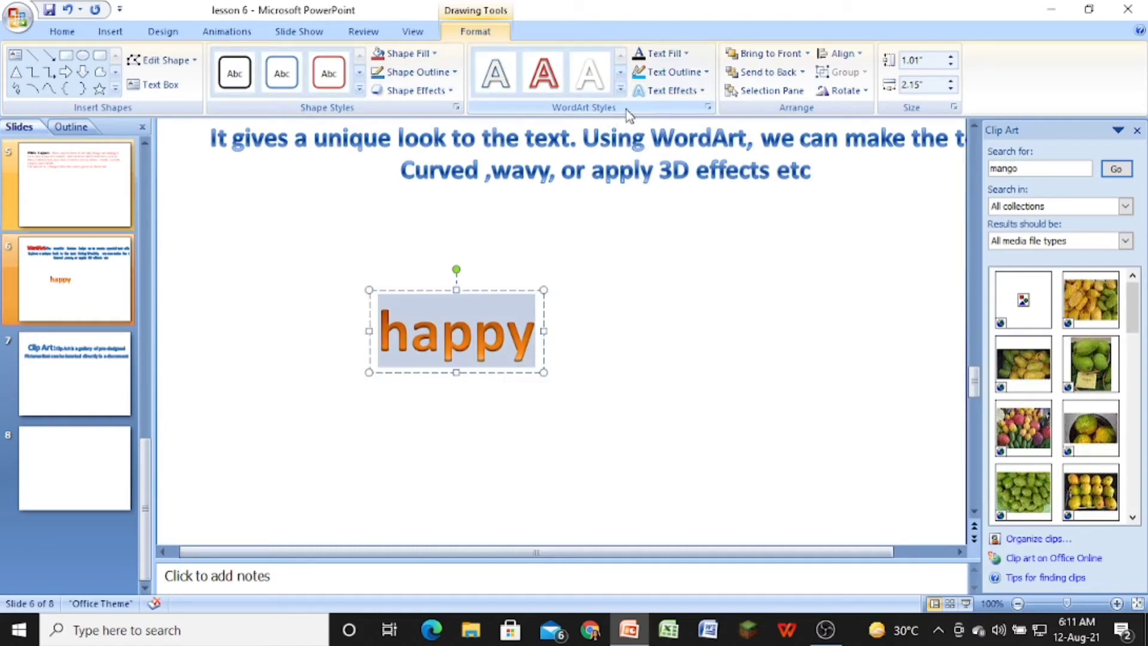
Give 'happy' a Perspective Diagonal Upper Right shadow and reselect its letters.
click(703, 91)
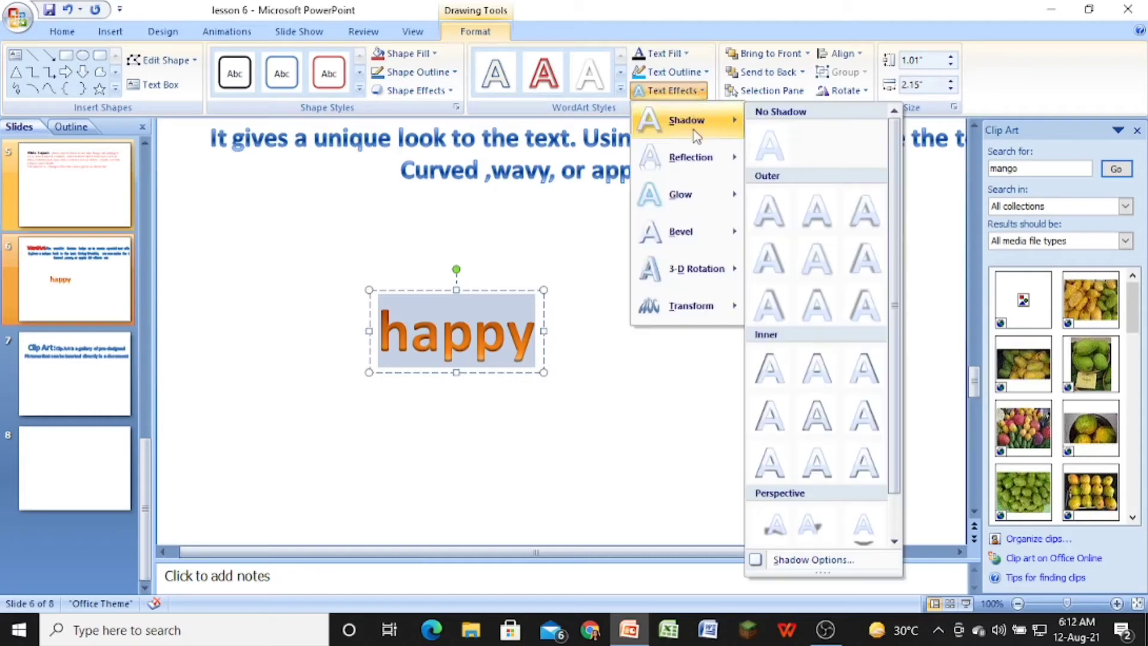
mouse_move(699, 129)
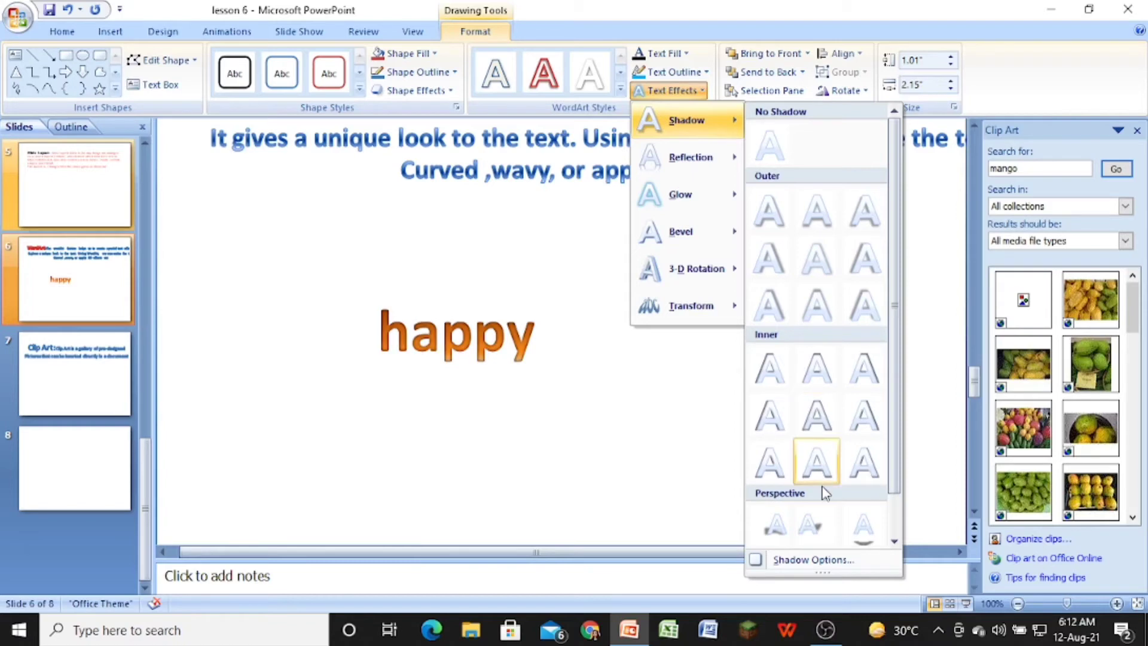
click(816, 526)
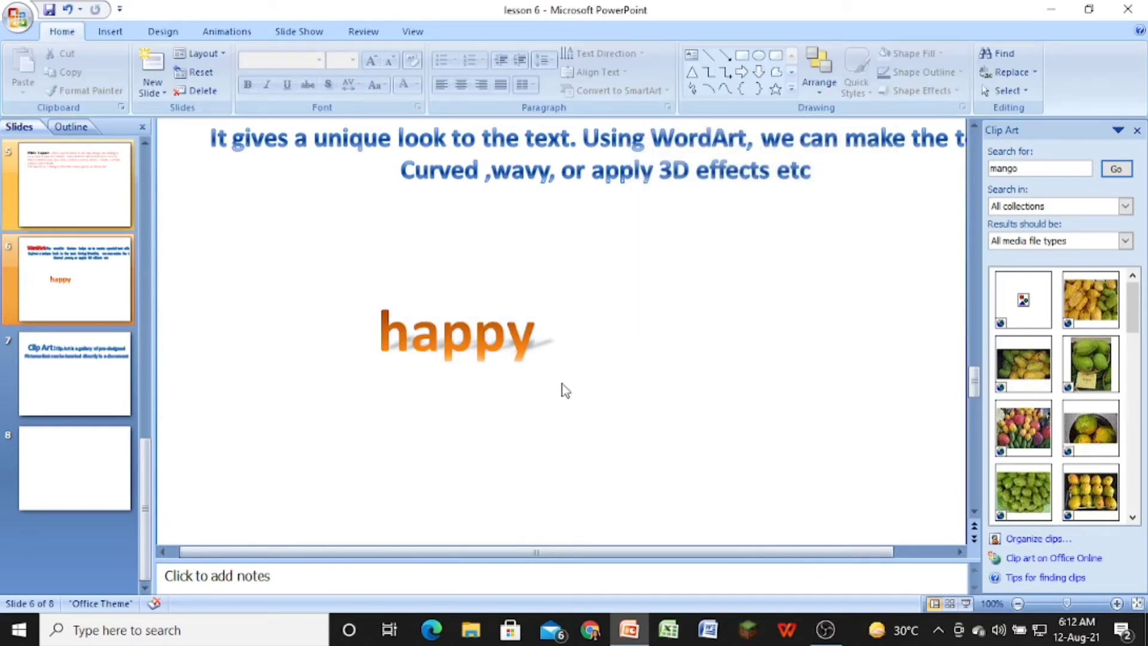
click(534, 357)
key(shift+Left)
key(shift+Left)
key(shift+Left)
key(shift+Left)
key(shift+Left)
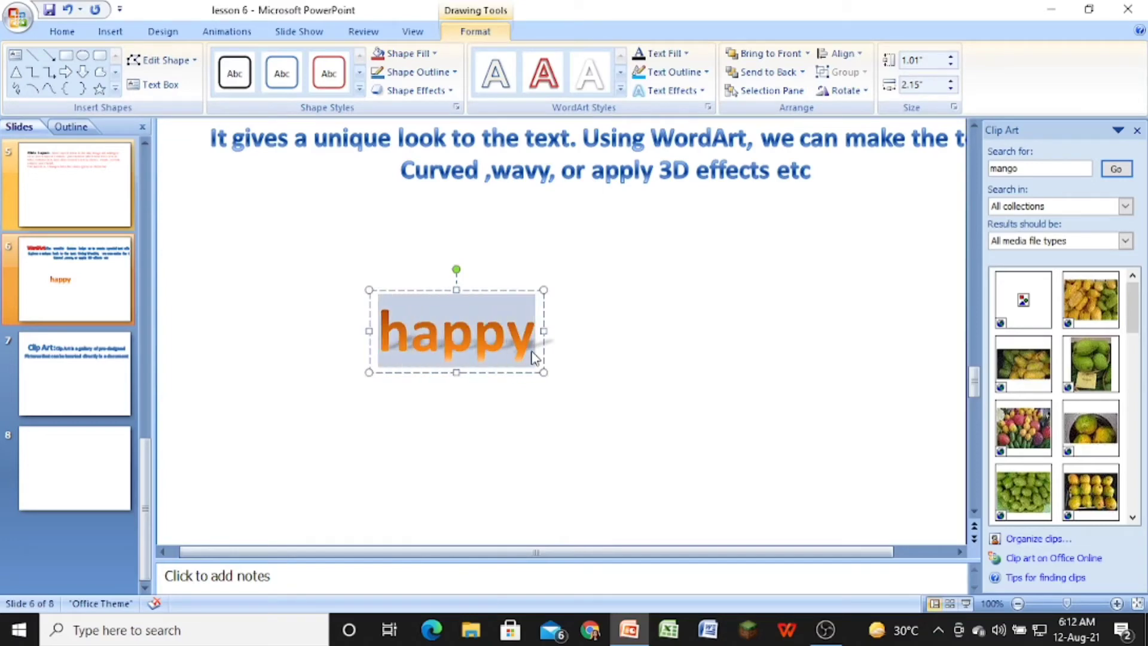
Add a Half Reflection, touching effect beneath 'happy' and reselect the text.
click(703, 92)
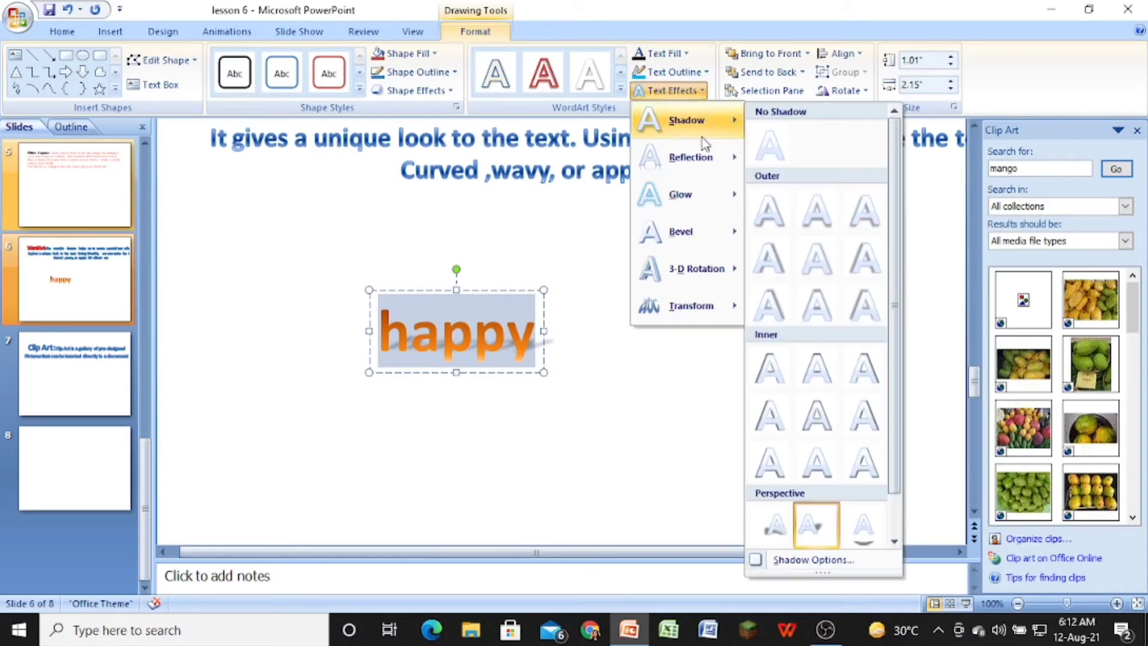
mouse_move(709, 169)
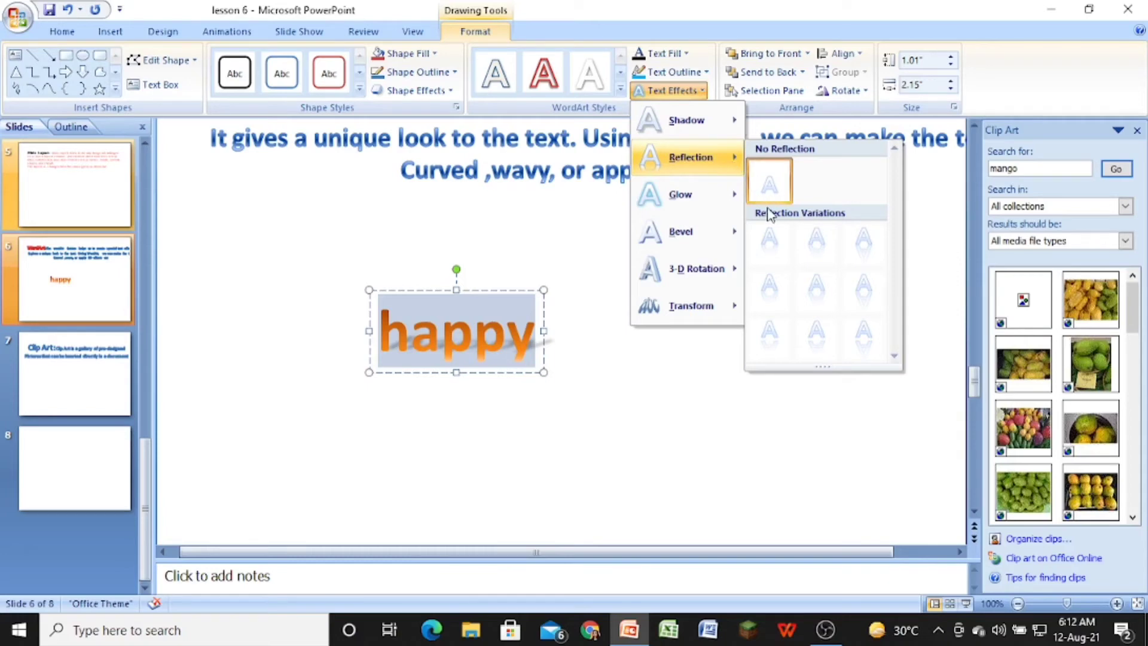
click(817, 247)
click(694, 384)
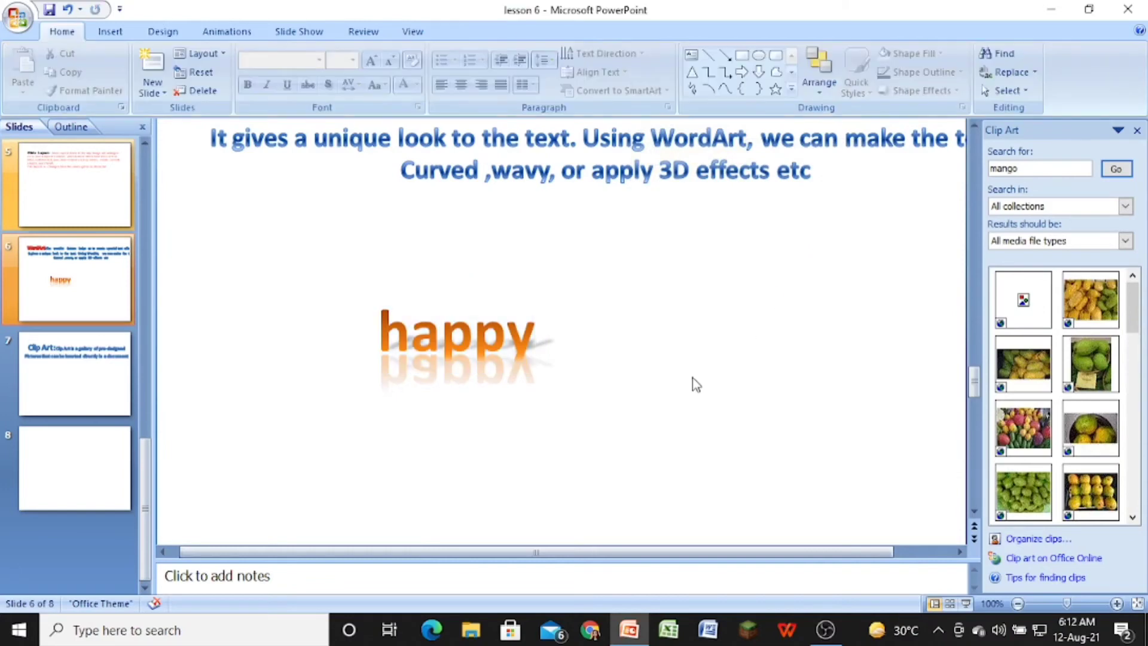
click(536, 332)
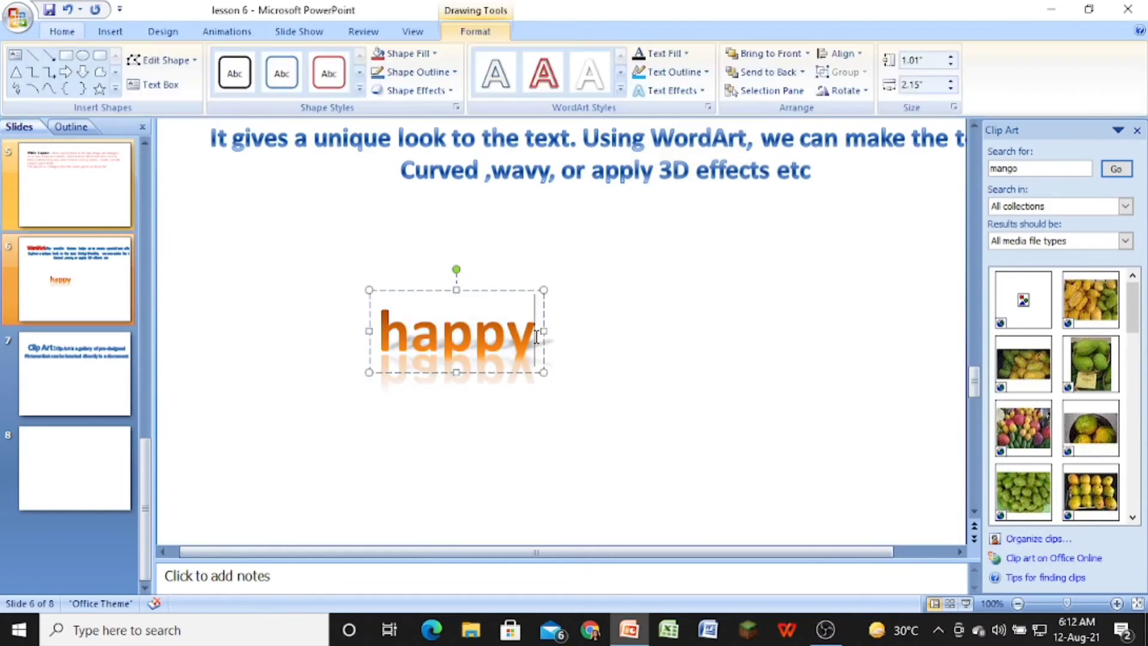
key(shift+Left)
key(shift+Left)
key(shift+Left)
key(shift+Left)
key(shift+Left)
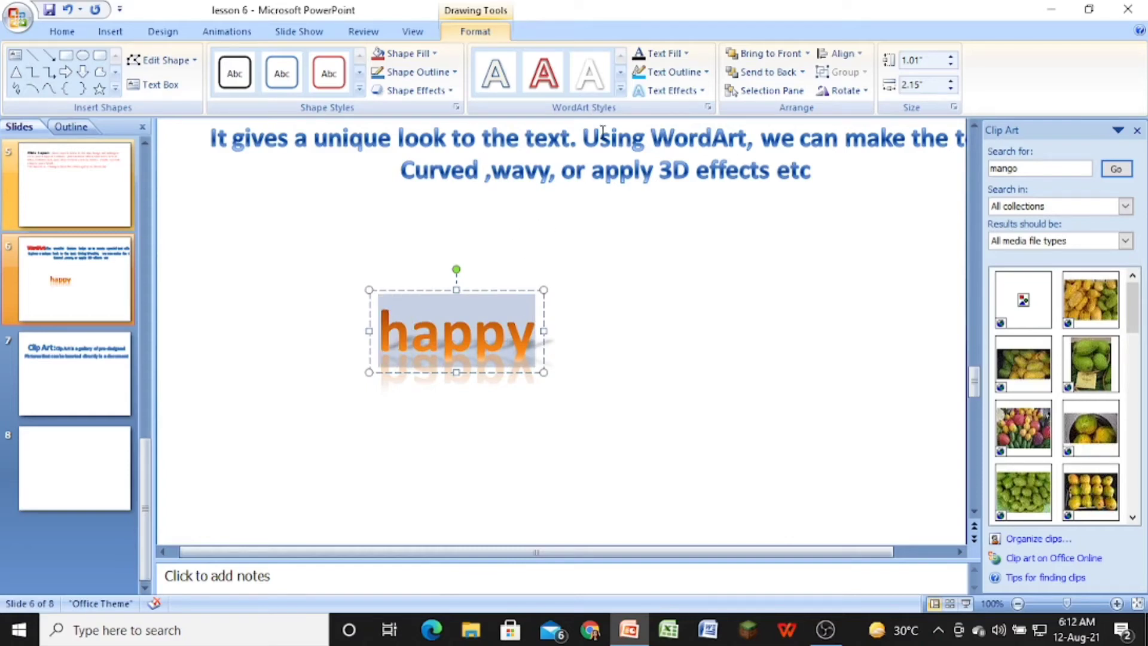
Tilt 'happy' with a Perspective 3-D rotation, undoing an accidental deletion and reselecting the word.
click(703, 91)
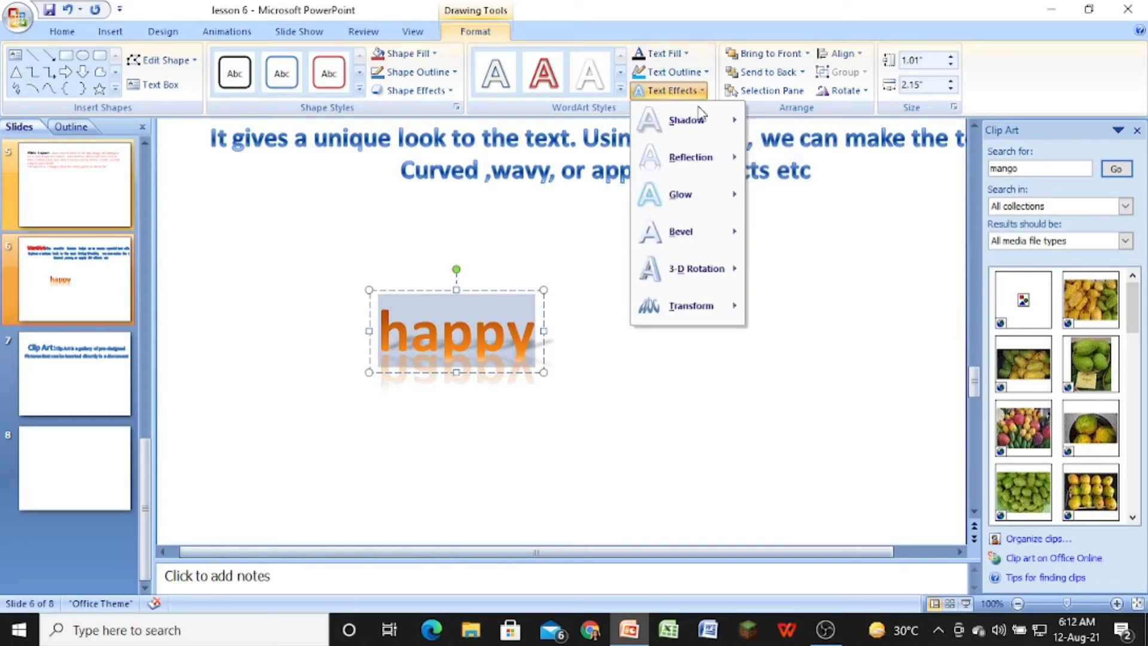
mouse_move(695, 270)
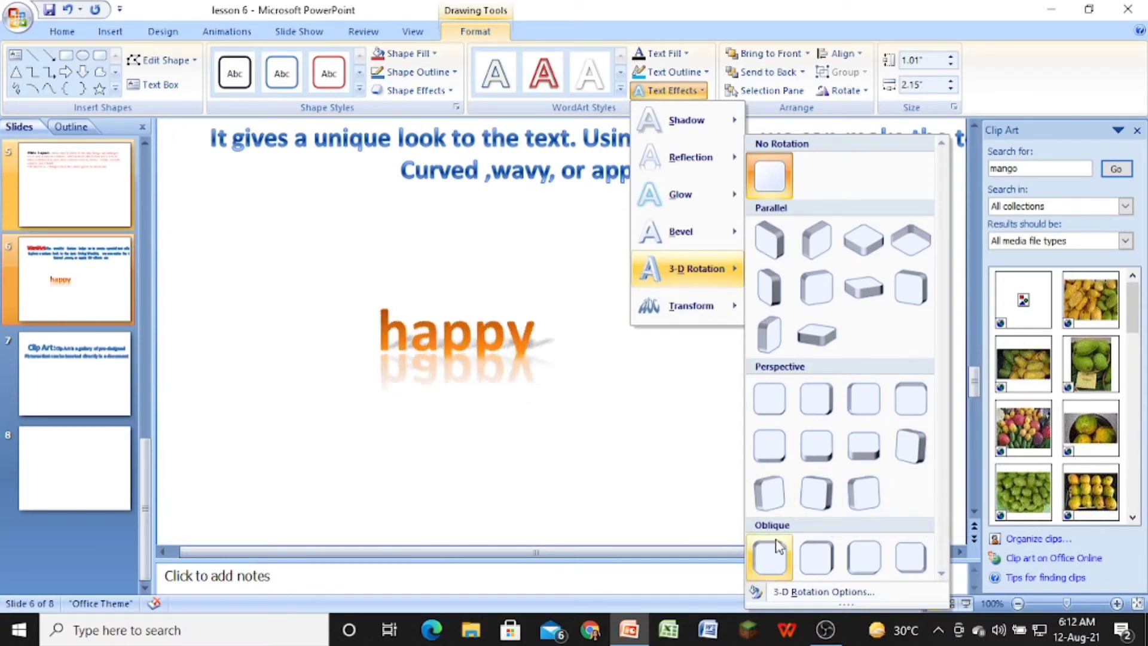
click(775, 507)
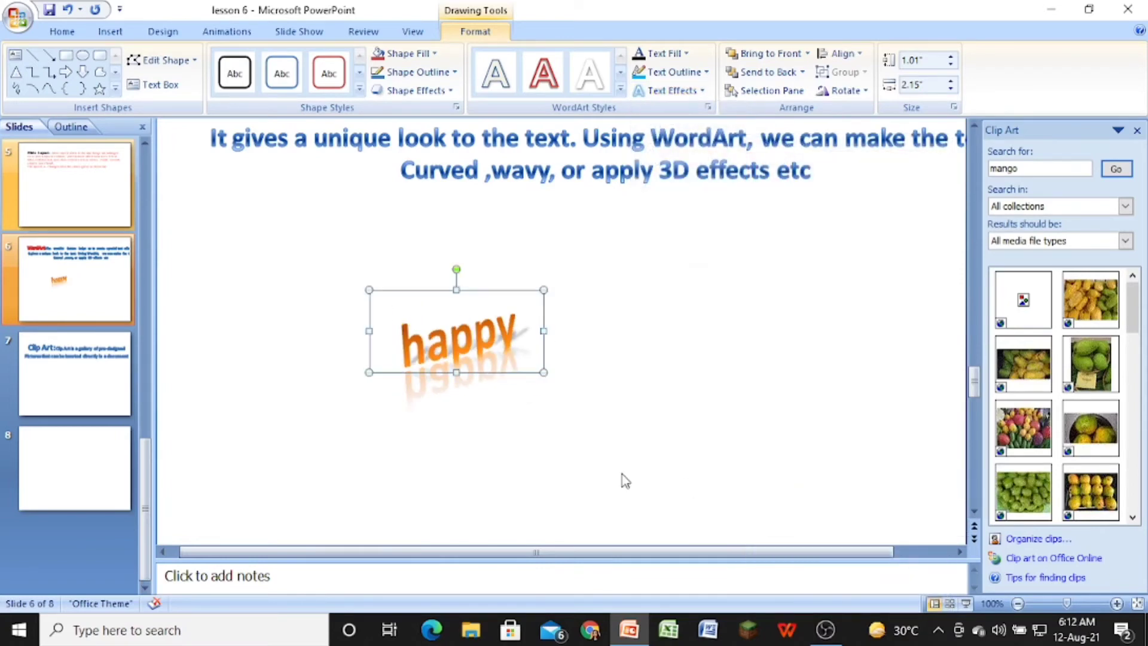
click(622, 480)
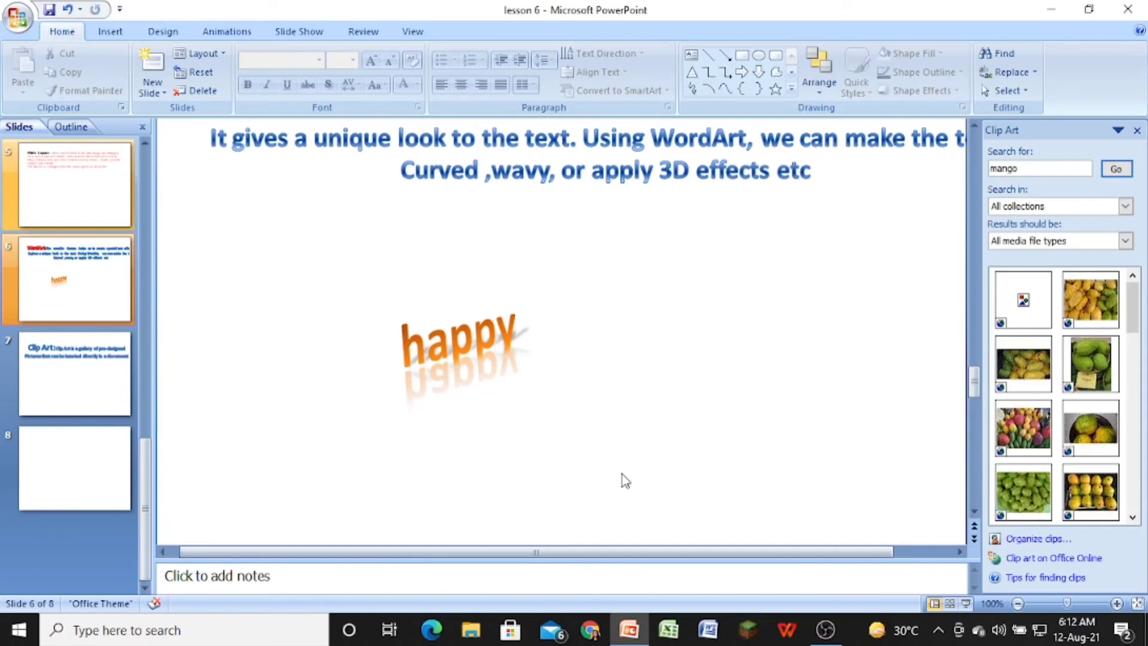
click(517, 326)
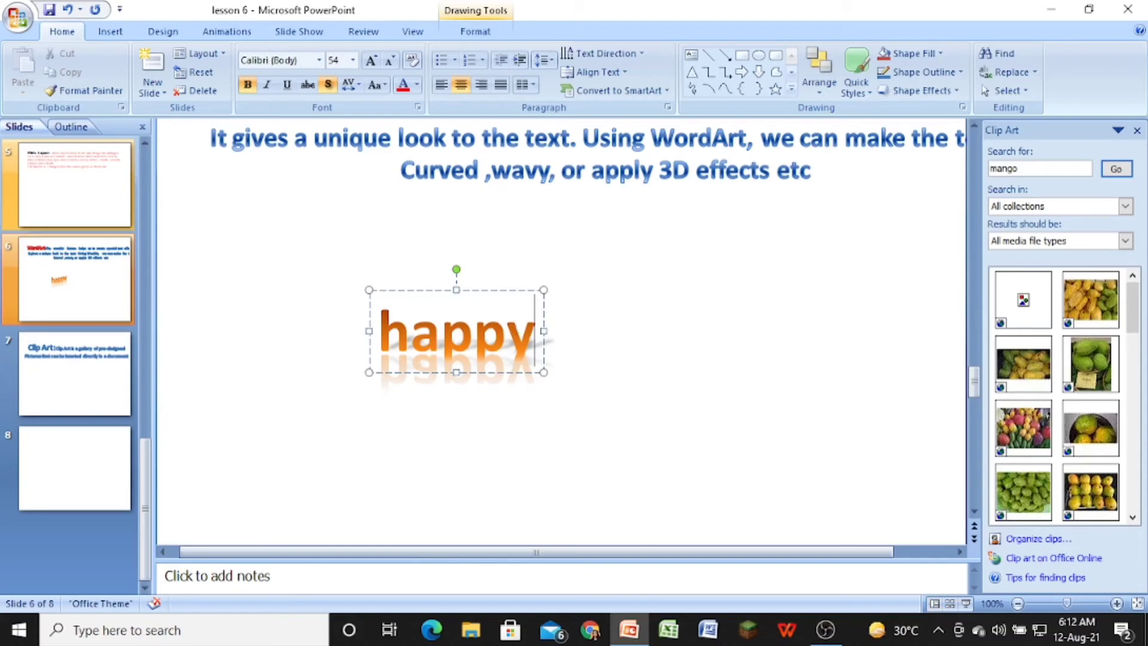
key(BackSpace)
key(BackSpace)
key(ctrl+z)
key(shift+Left)
key(shift+Left)
key(shift+Left)
key(shift+Left)
key(shift+Left)
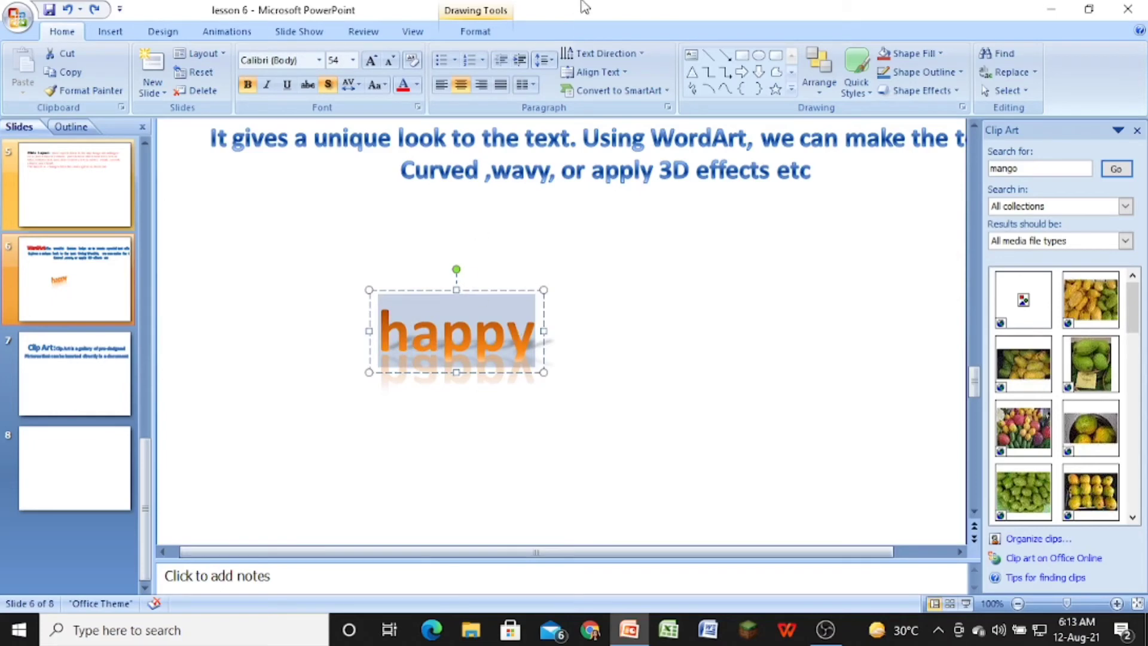
click(500, 19)
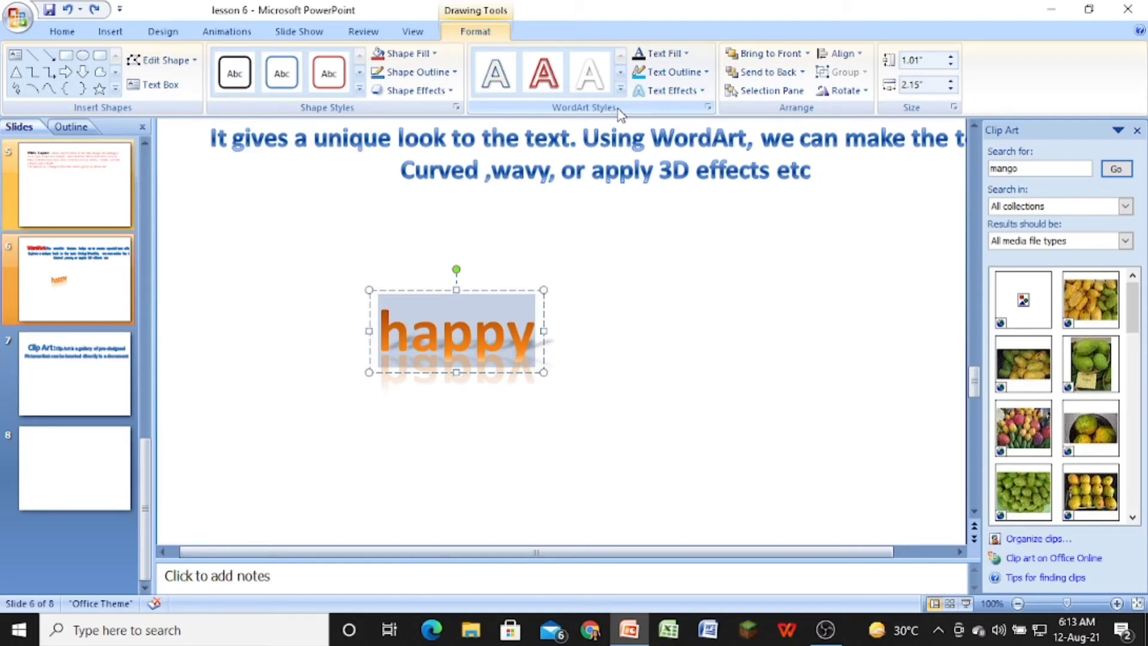
Curve 'happy' with the first Follow Path transform preset, then move to slide 7.
click(697, 90)
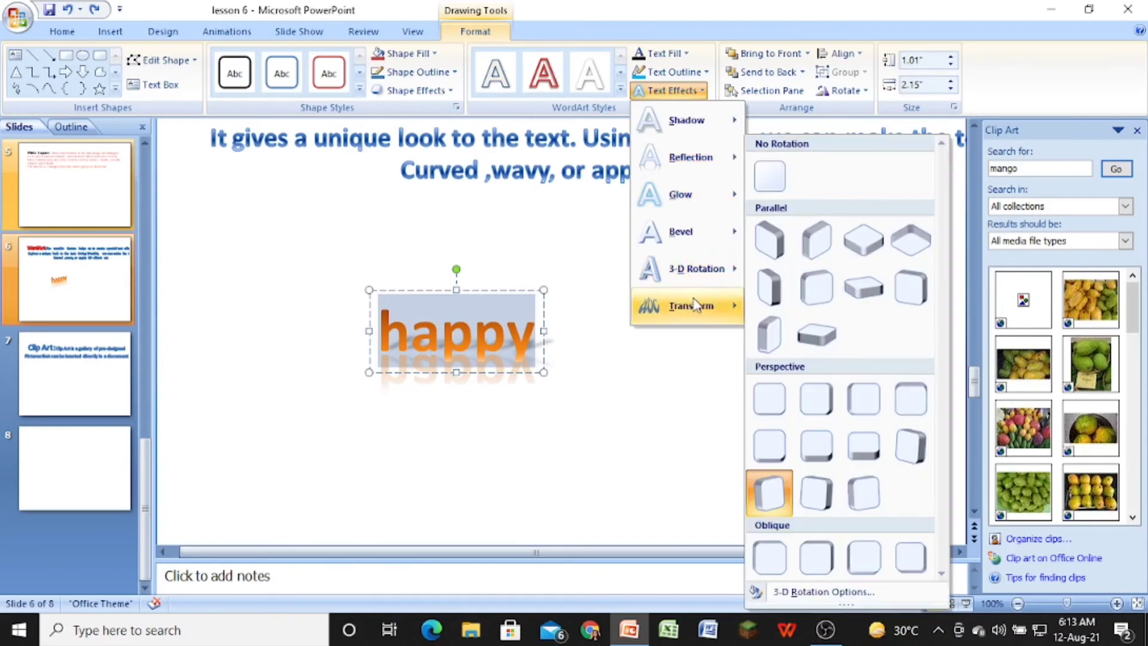
mouse_move(694, 305)
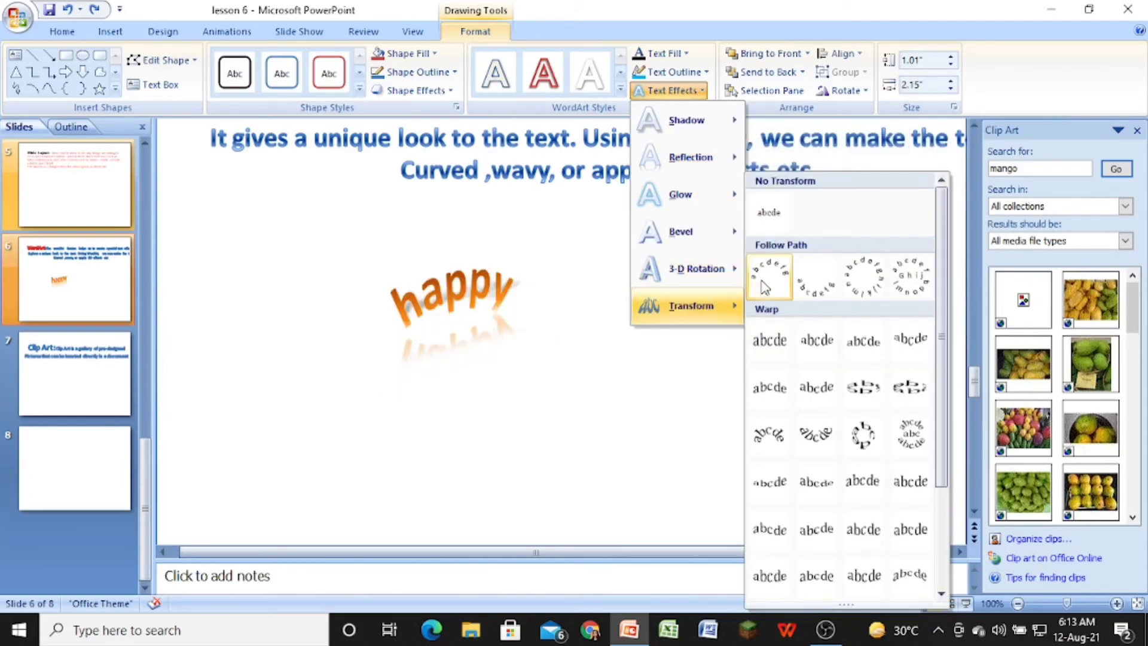
click(814, 295)
click(612, 446)
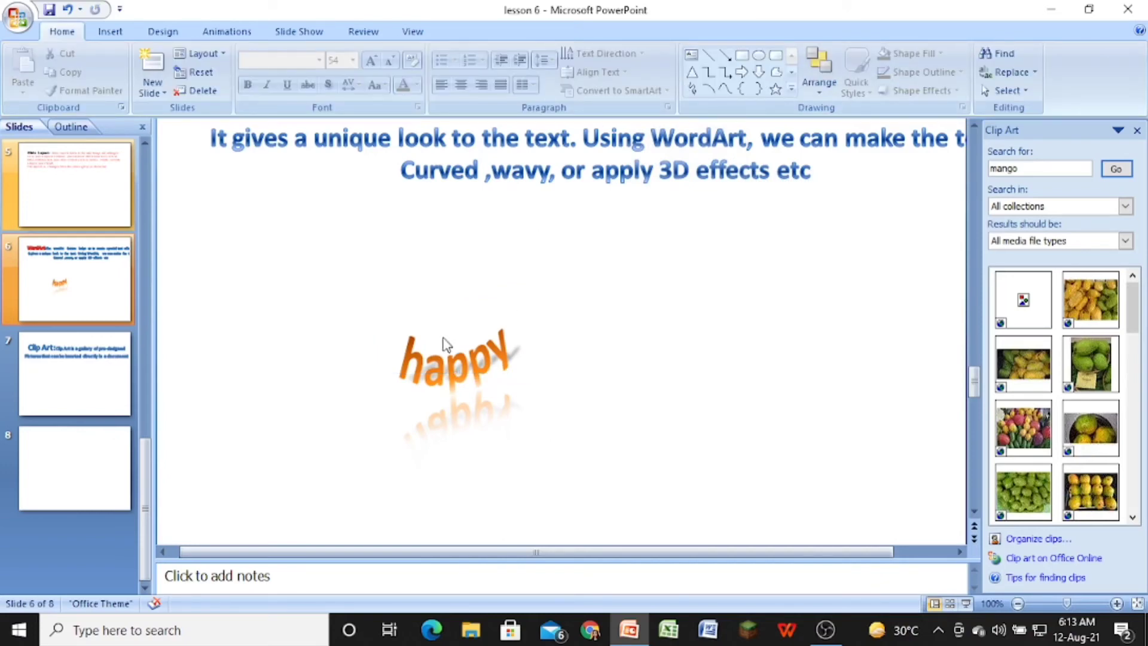
click(36, 400)
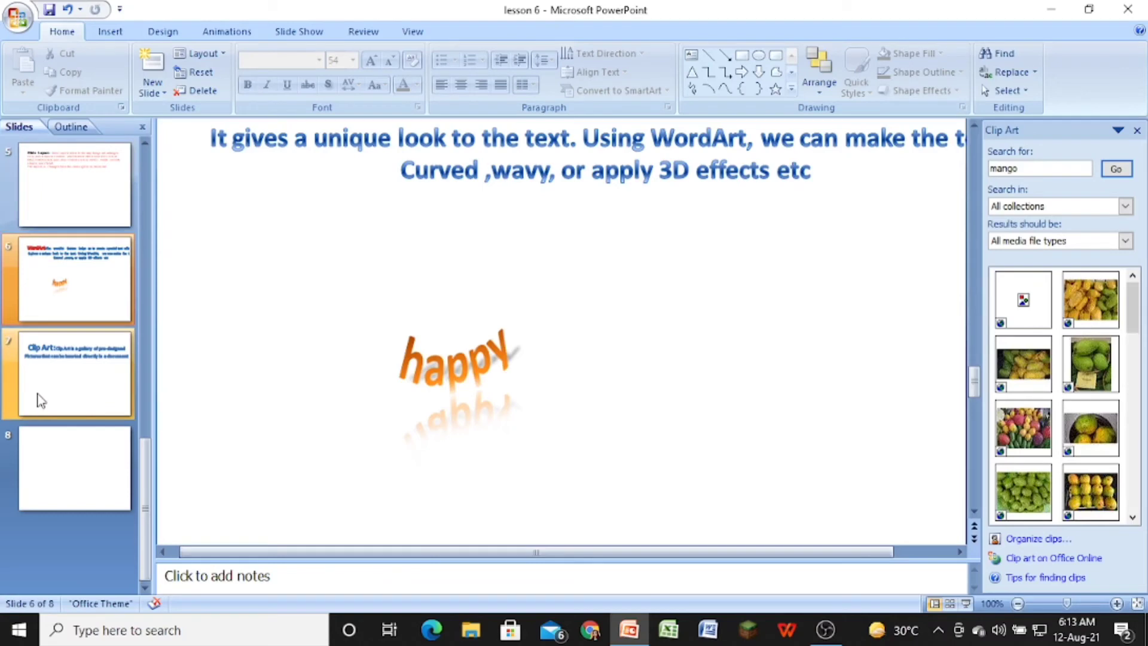